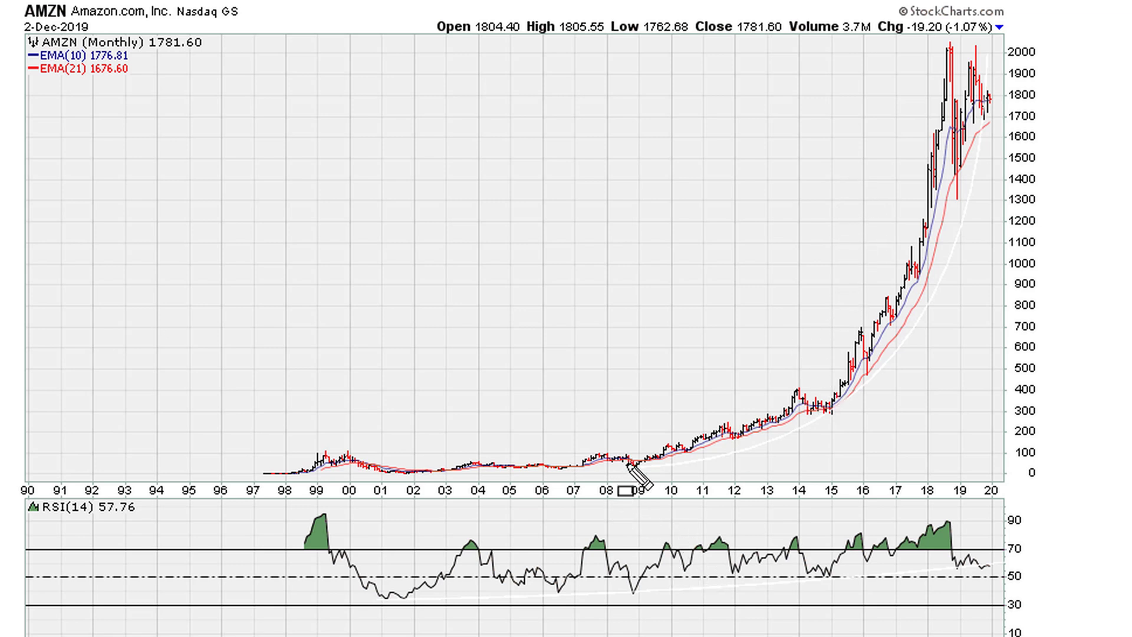
# Box the 2008–09 low and the latest bars near 1800, add magenta marks, then clear everything.
pyautogui.moveTo(626, 457); pyautogui.dragTo(643, 473)
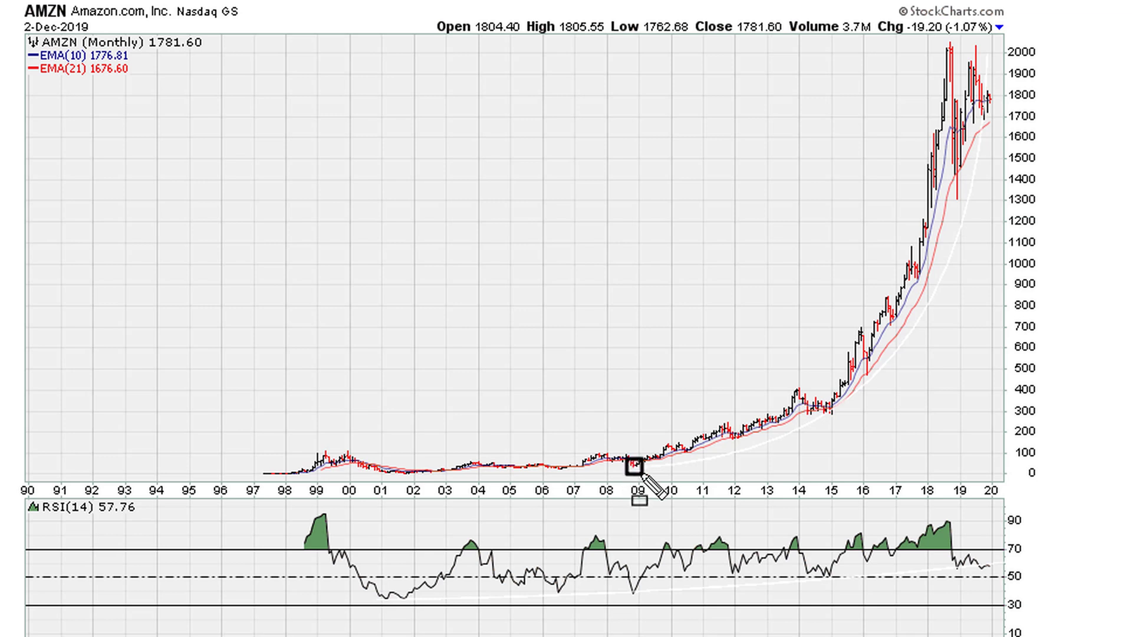
pyautogui.moveTo(980, 93); pyautogui.dragTo(996, 107)
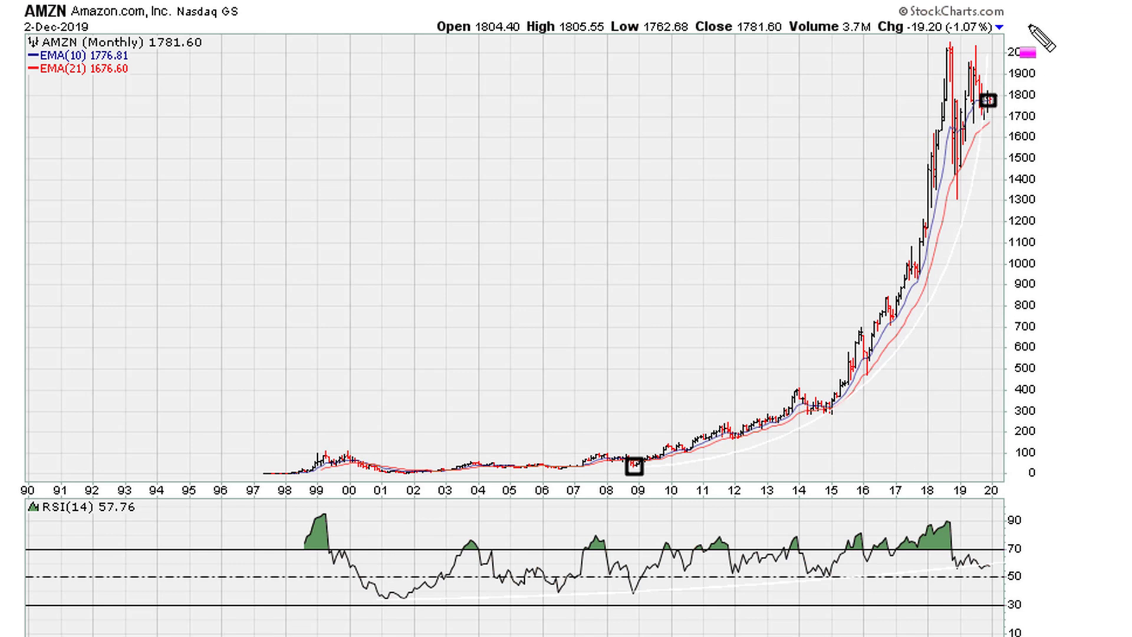
pyautogui.moveTo(973, 100); pyautogui.dragTo(1008, 102)
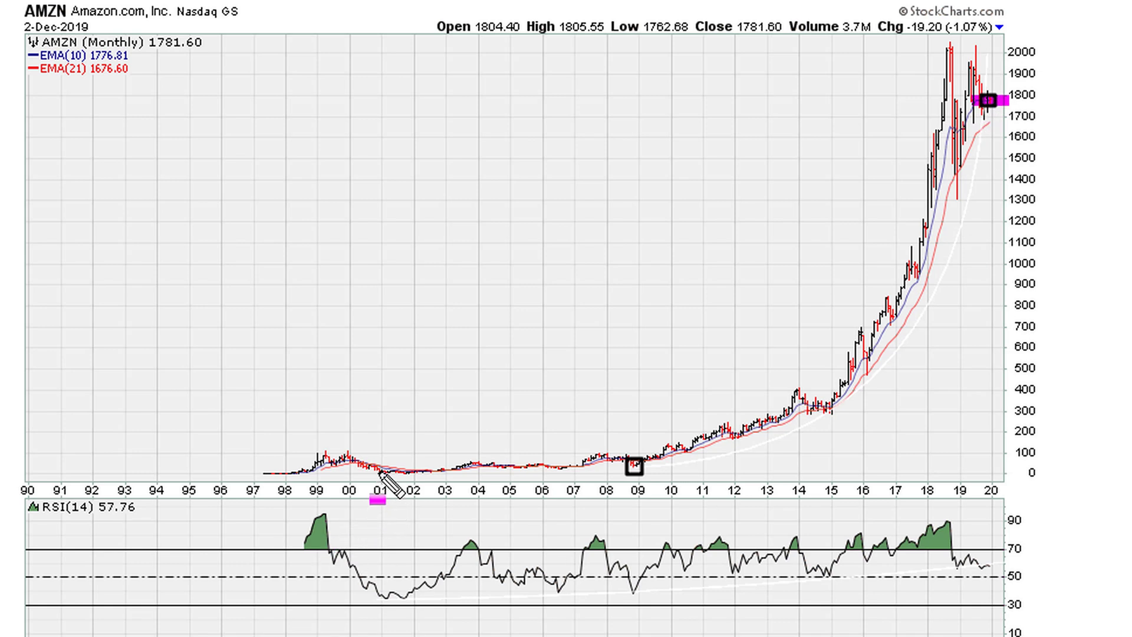
pyautogui.moveTo(381, 473); pyautogui.dragTo(415, 474)
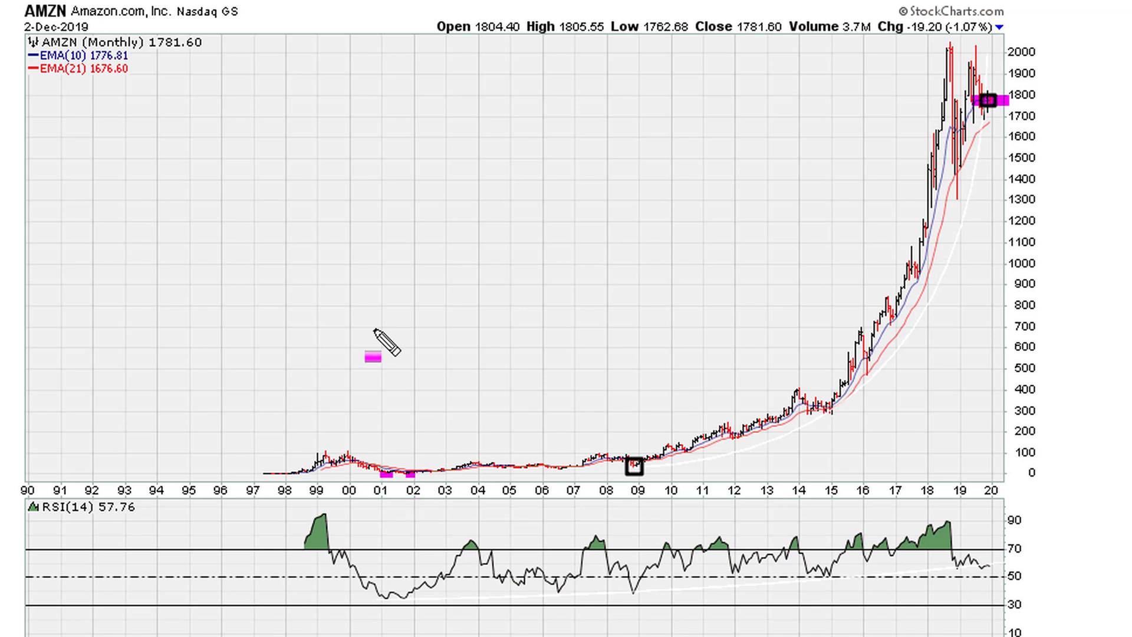
pyautogui.press('Escape')
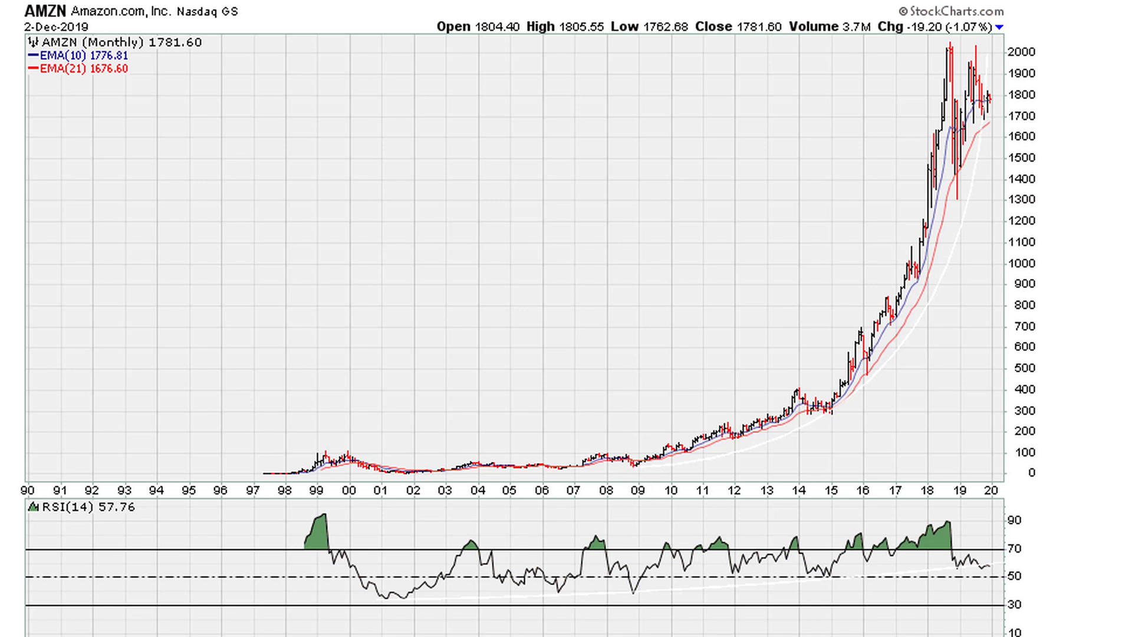
# Box the 2009 low and latest bars, finish the dark curve through the 2015 lows, circle the latest price.
pyautogui.moveTo(629, 457); pyautogui.dragTo(646, 473)
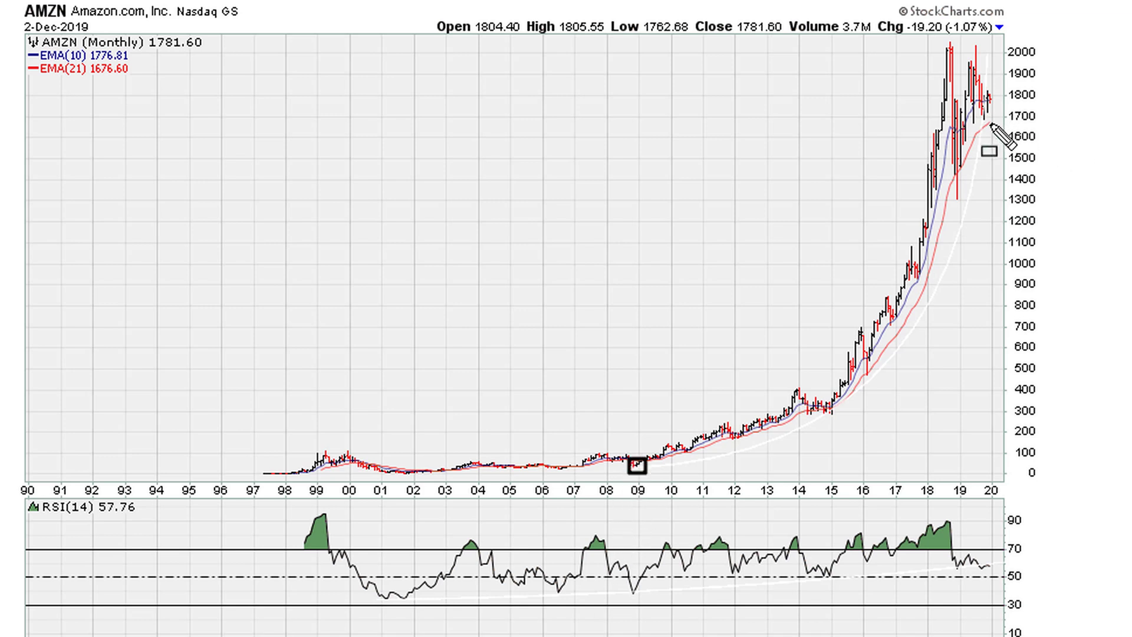
pyautogui.moveTo(979, 92); pyautogui.dragTo(993, 101)
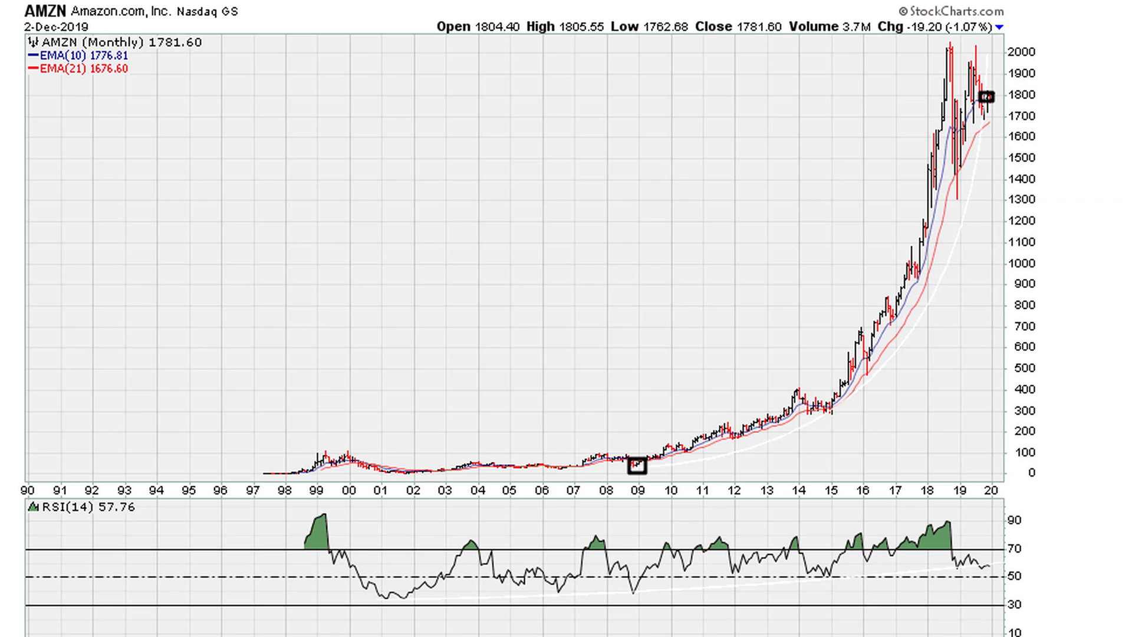
pyautogui.click(904, 605)
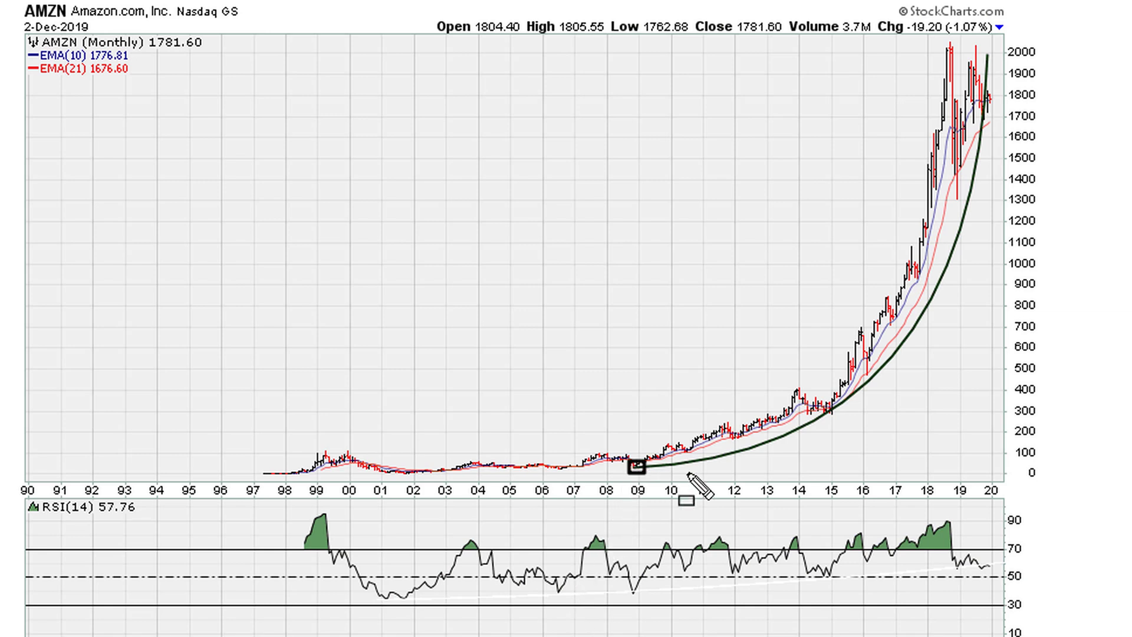
pyautogui.click(829, 409)
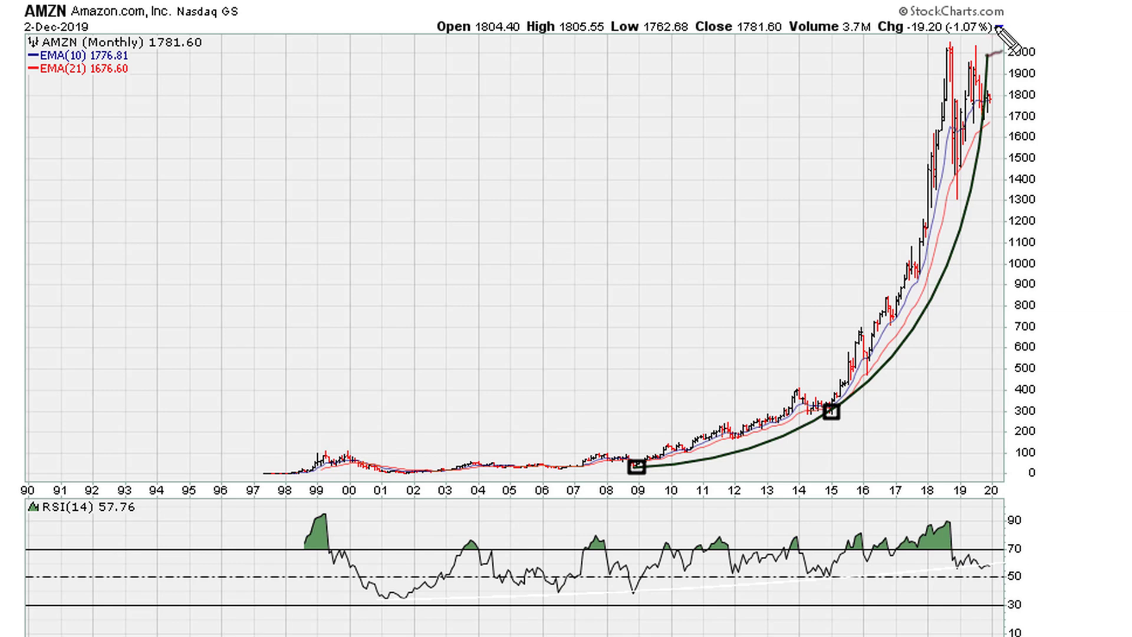
pyautogui.moveTo(988, 89)
pyautogui.mouseDown()
pyautogui.moveTo(995, 115)
pyautogui.moveTo(982, 105)
pyautogui.moveTo(990, 94)
pyautogui.mouseUp()
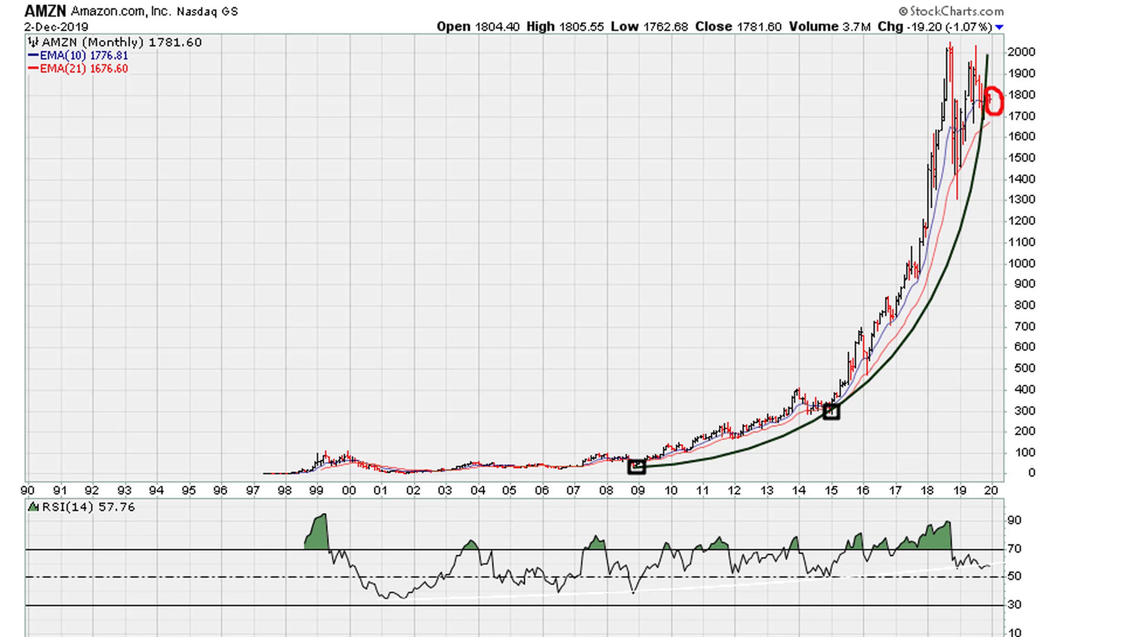
# Add a red arrow at the circled price, a green rising curve to the peak, and a red downward arrow.
pyautogui.moveTo(1007, 54)
pyautogui.mouseDown()
pyautogui.moveTo(996, 78)
pyautogui.moveTo(1011, 70)
pyautogui.moveTo(995, 80)
pyautogui.mouseUp()
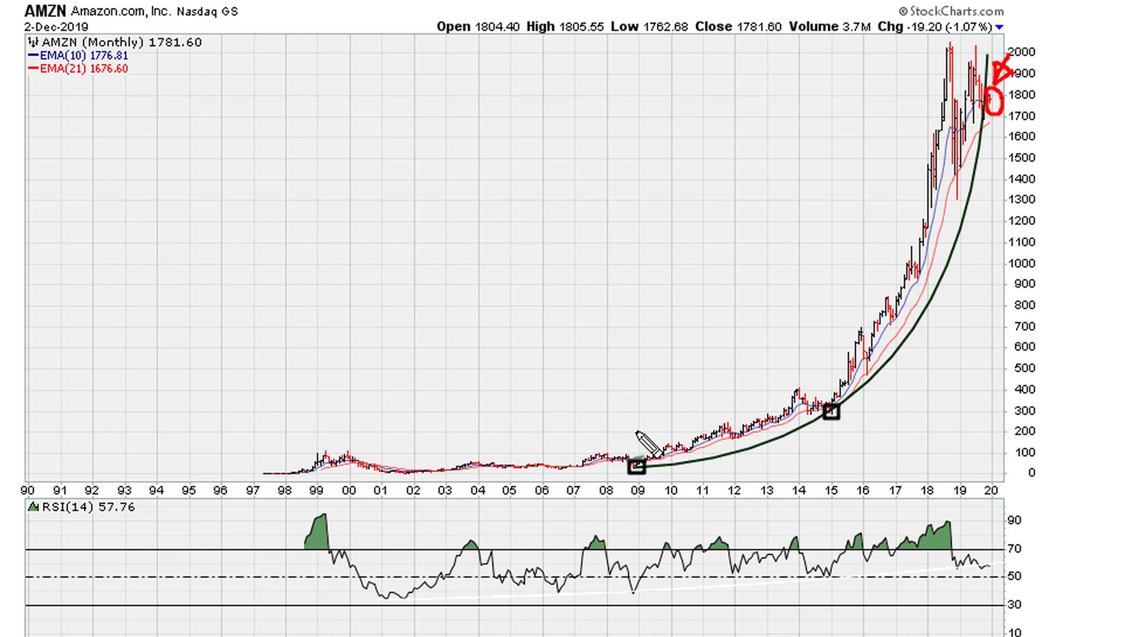
pyautogui.moveTo(622, 434)
pyautogui.mouseDown()
pyautogui.moveTo(657, 439)
pyautogui.moveTo(705, 412)
pyautogui.moveTo(808, 330)
pyautogui.moveTo(914, 174)
pyautogui.moveTo(937, 39)
pyautogui.moveTo(947, 59)
pyautogui.mouseUp()
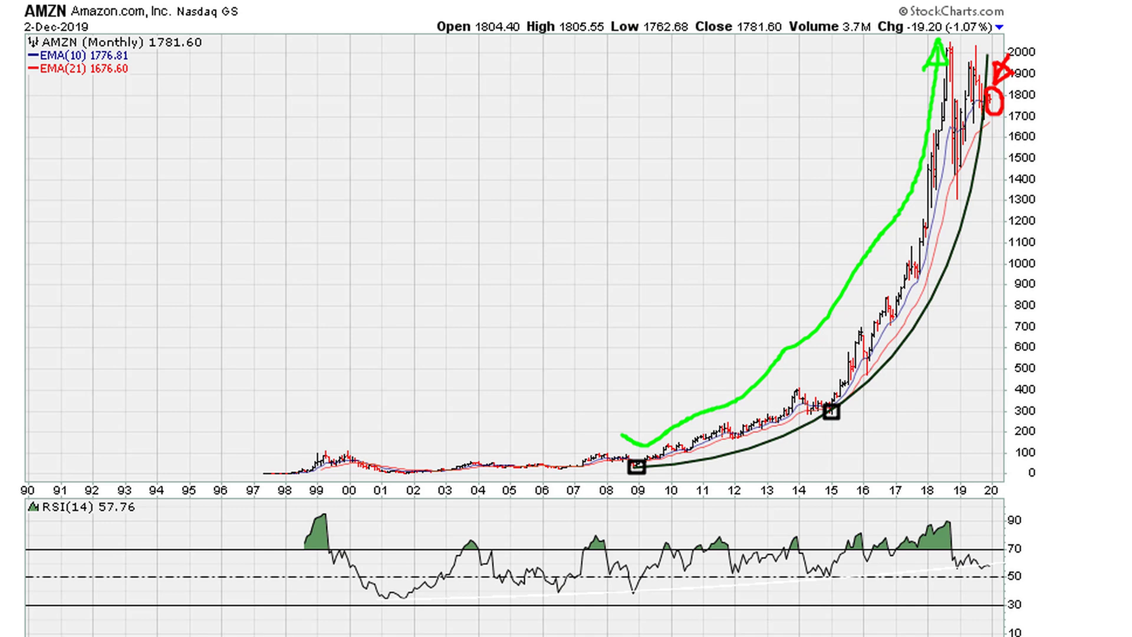
pyautogui.moveTo(983, 137)
pyautogui.mouseDown()
pyautogui.moveTo(999, 189)
pyautogui.moveTo(1011, 171)
pyautogui.mouseUp()
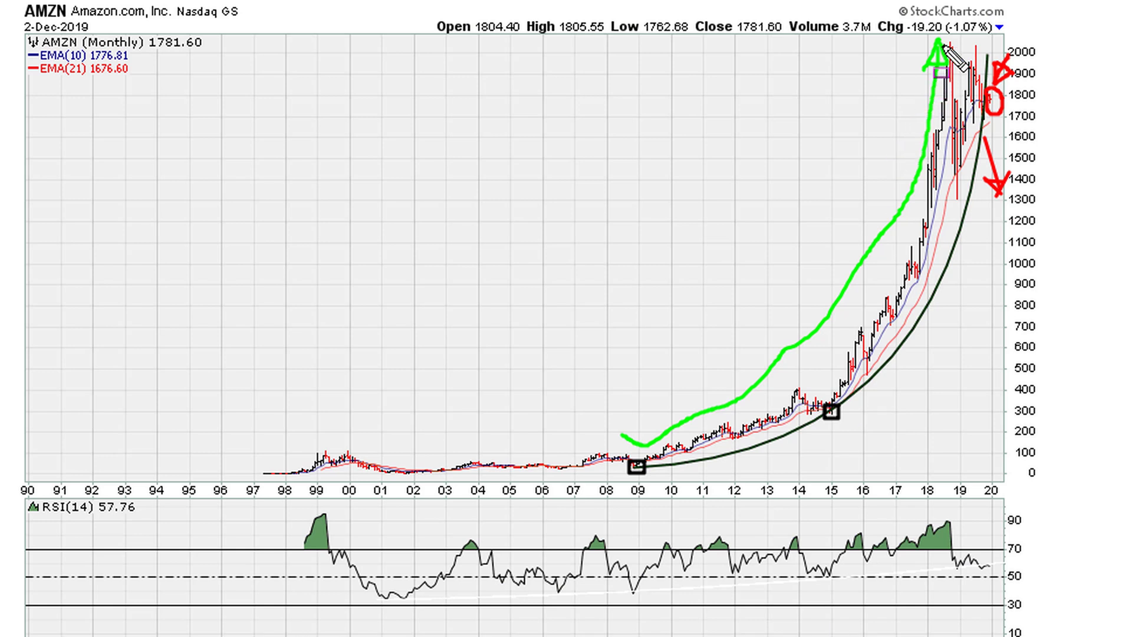
# Mark the 2018 peak in magenta and box the 2002 bars, then wipe all hand-drawn annotations.
pyautogui.moveTo(942, 78); pyautogui.dragTo(1015, 47)
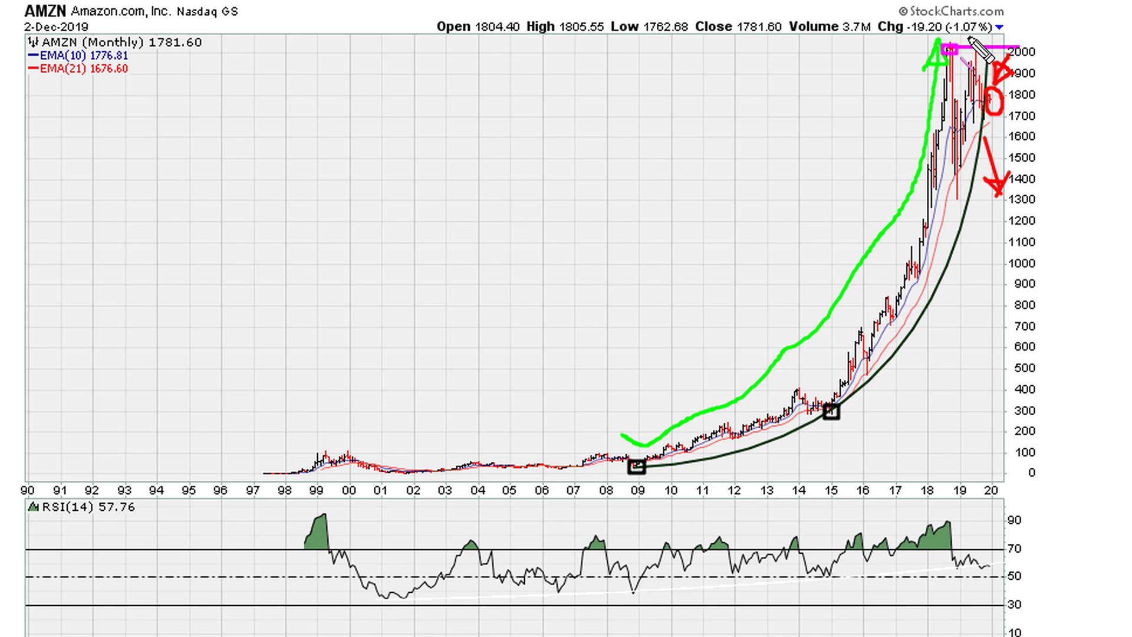
pyautogui.moveTo(964, 34)
pyautogui.mouseDown()
pyautogui.moveTo(987, 46)
pyautogui.moveTo(970, 46)
pyautogui.mouseUp()
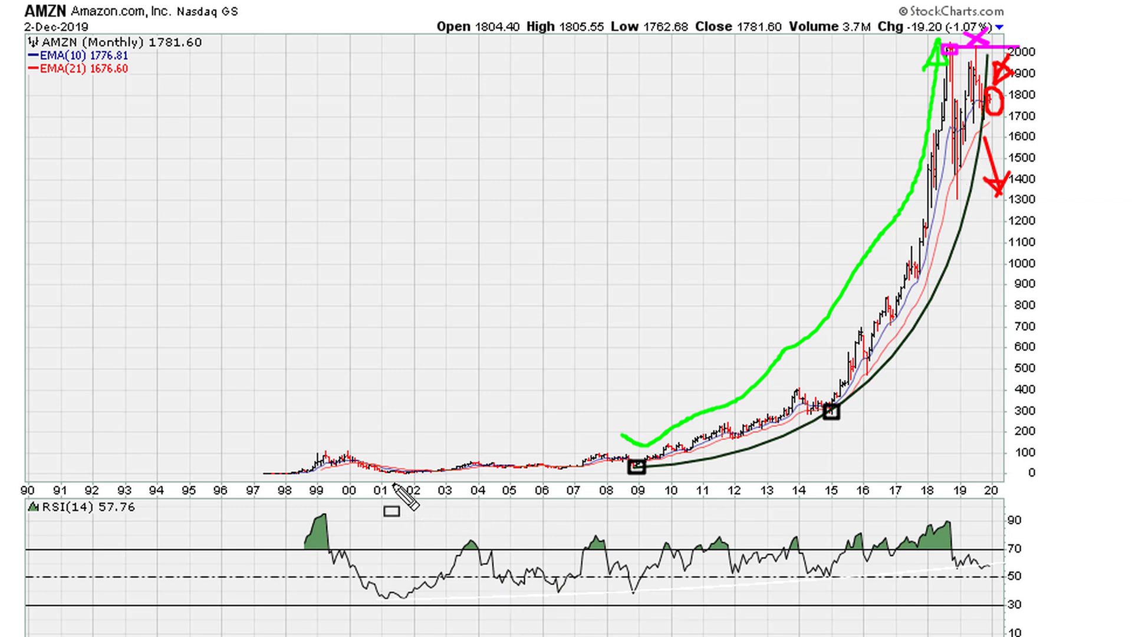
pyautogui.moveTo(401, 468); pyautogui.dragTo(423, 479)
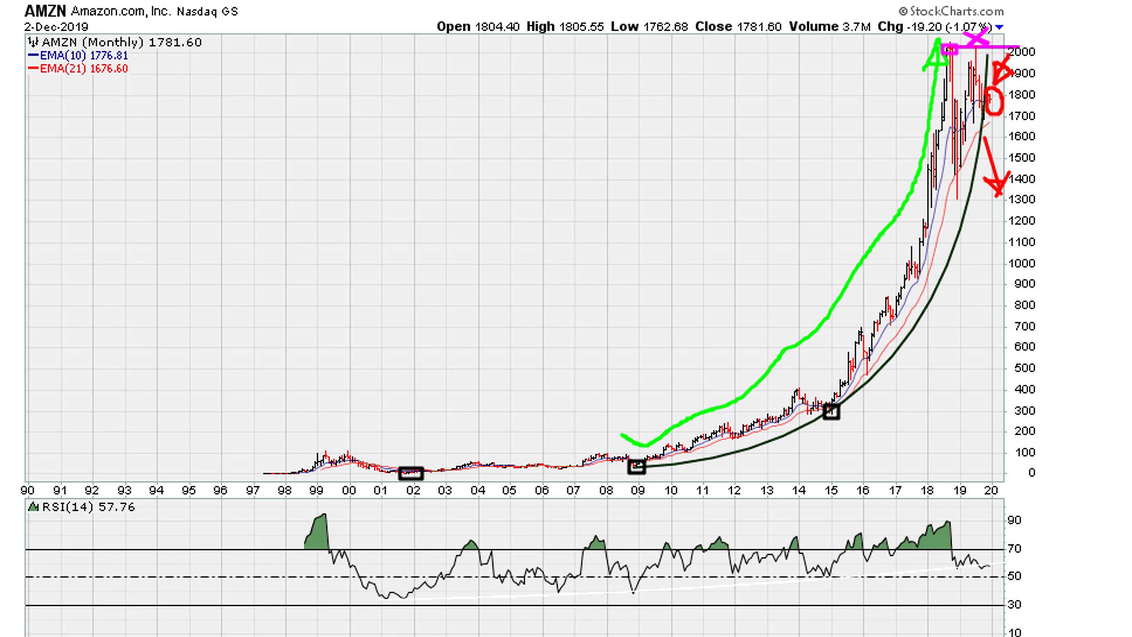
pyautogui.press('e')
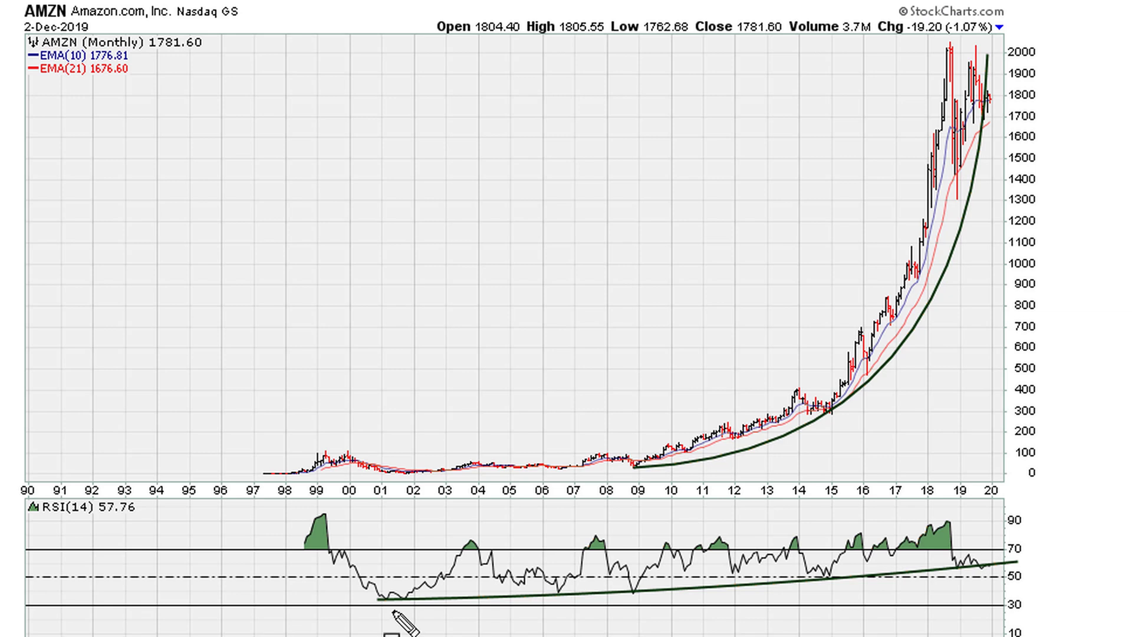
# Box the 2001–02, 2006, 2014–15 and 2019 RSI lows, then add a downward arrow at the latest RSI reading.
pyautogui.moveTo(379, 589); pyautogui.dragTo(413, 603)
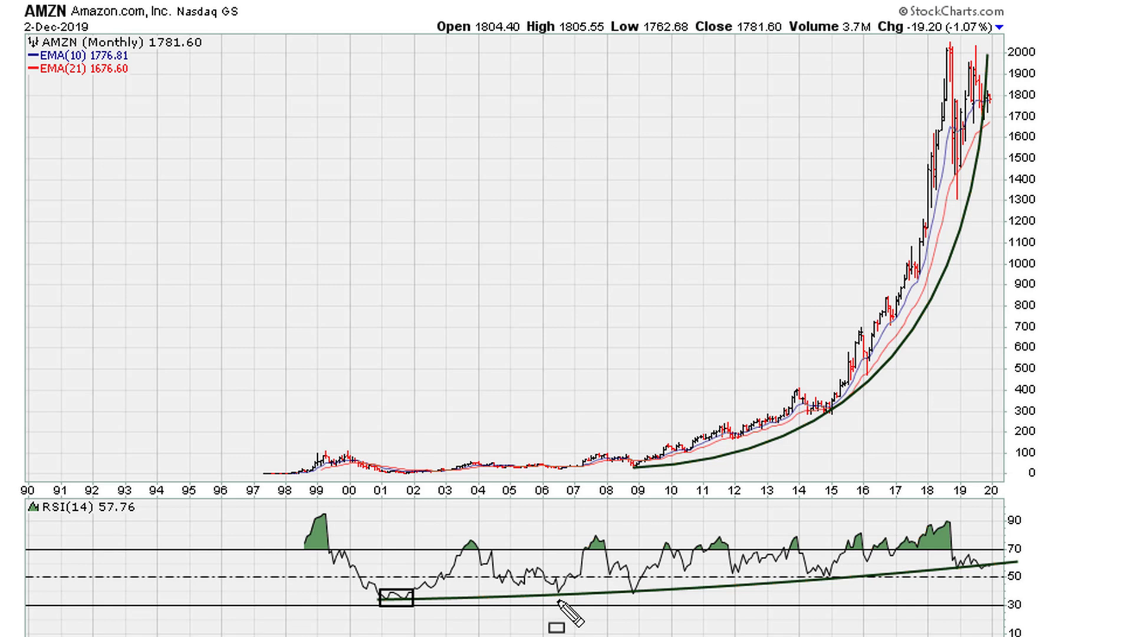
pyautogui.moveTo(550, 588)
pyautogui.mouseDown()
pyautogui.moveTo(570, 601)
pyautogui.moveTo(644, 598)
pyautogui.mouseUp()
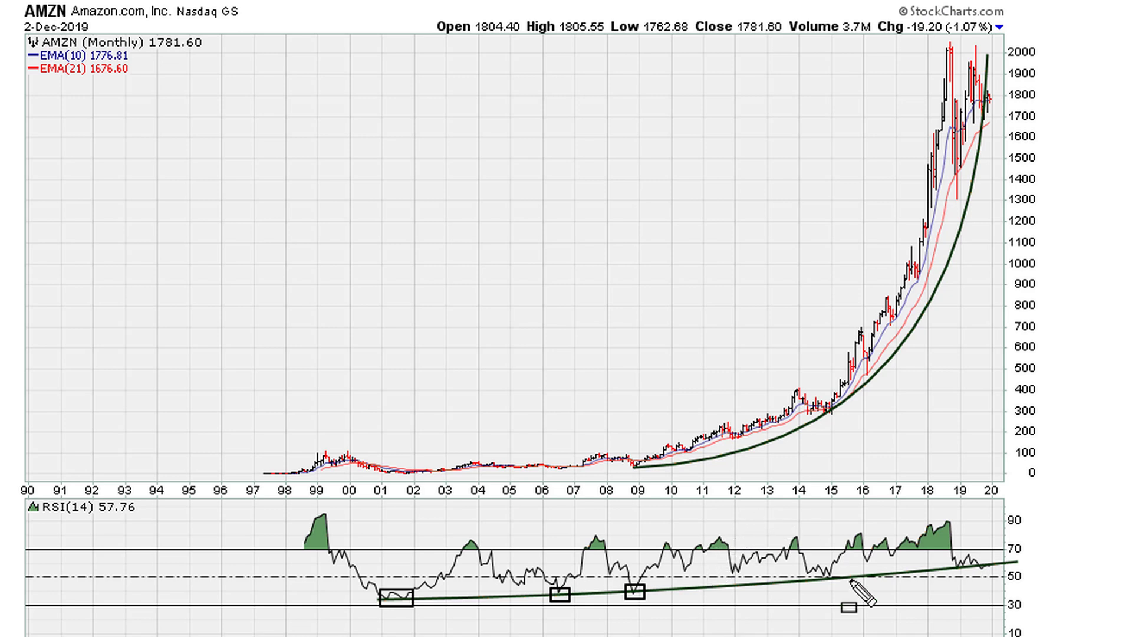
pyautogui.moveTo(817, 570); pyautogui.dragTo(843, 584)
pyautogui.moveTo(950, 564); pyautogui.dragTo(962, 571)
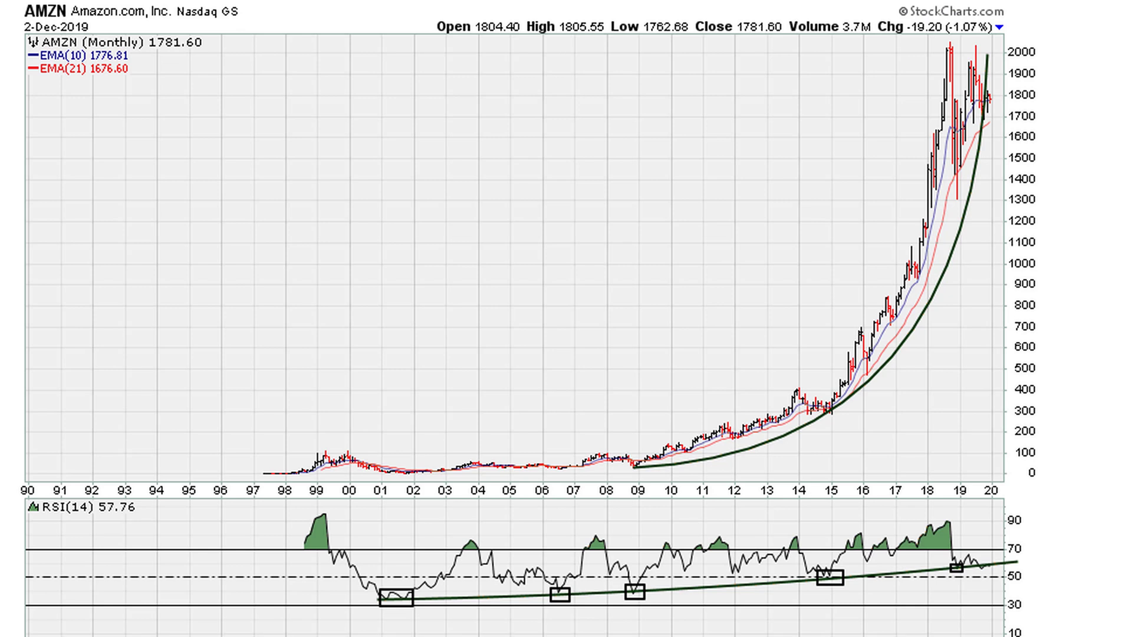
pyautogui.moveTo(993, 528); pyautogui.dragTo(992, 558)
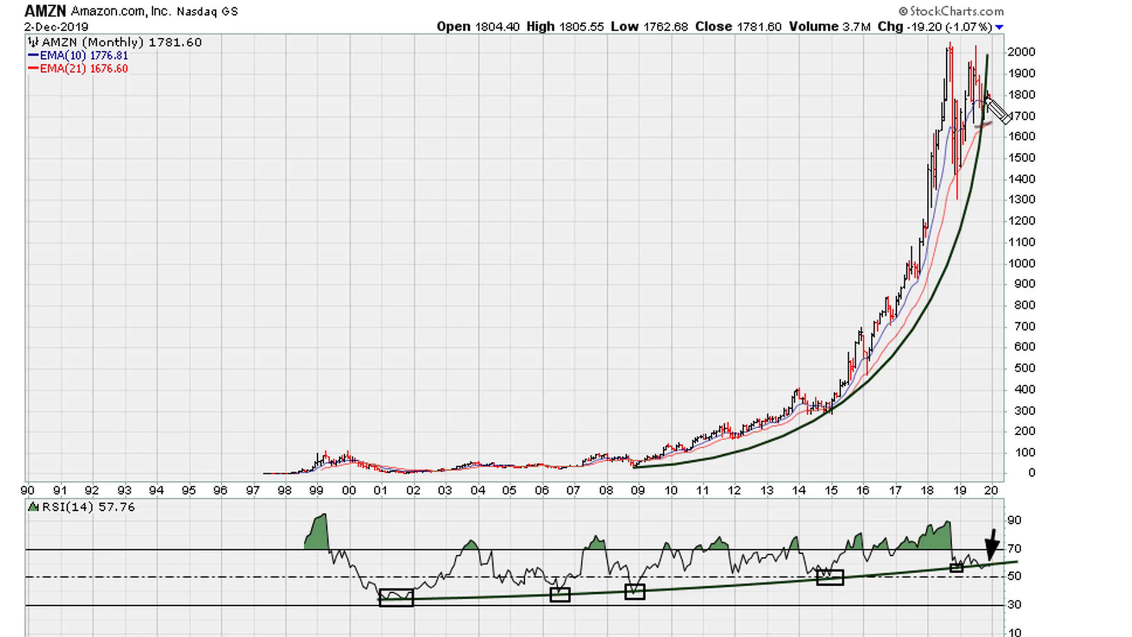
# Add red marks by the latest bars and RSI and a red arrow from 1600 toward 1200, then wipe annotations.
pyautogui.moveTo(983, 89)
pyautogui.mouseDown()
pyautogui.moveTo(1000, 93)
pyautogui.moveTo(985, 117)
pyautogui.moveTo(982, 88)
pyautogui.mouseUp()
pyautogui.moveTo(1014, 533); pyautogui.dragTo(995, 559)
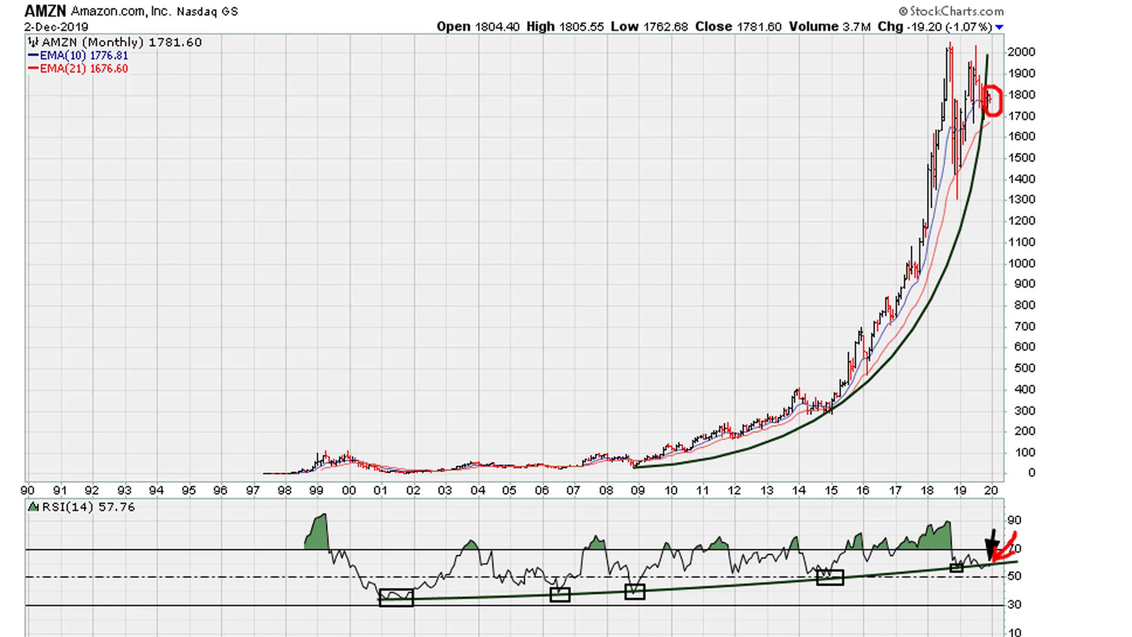
pyautogui.moveTo(1043, 140)
pyautogui.mouseDown()
pyautogui.moveTo(1055, 223)
pyautogui.moveTo(1050, 212)
pyautogui.moveTo(1086, 228)
pyautogui.moveTo(1088, 203)
pyautogui.moveTo(1059, 237)
pyautogui.mouseUp()
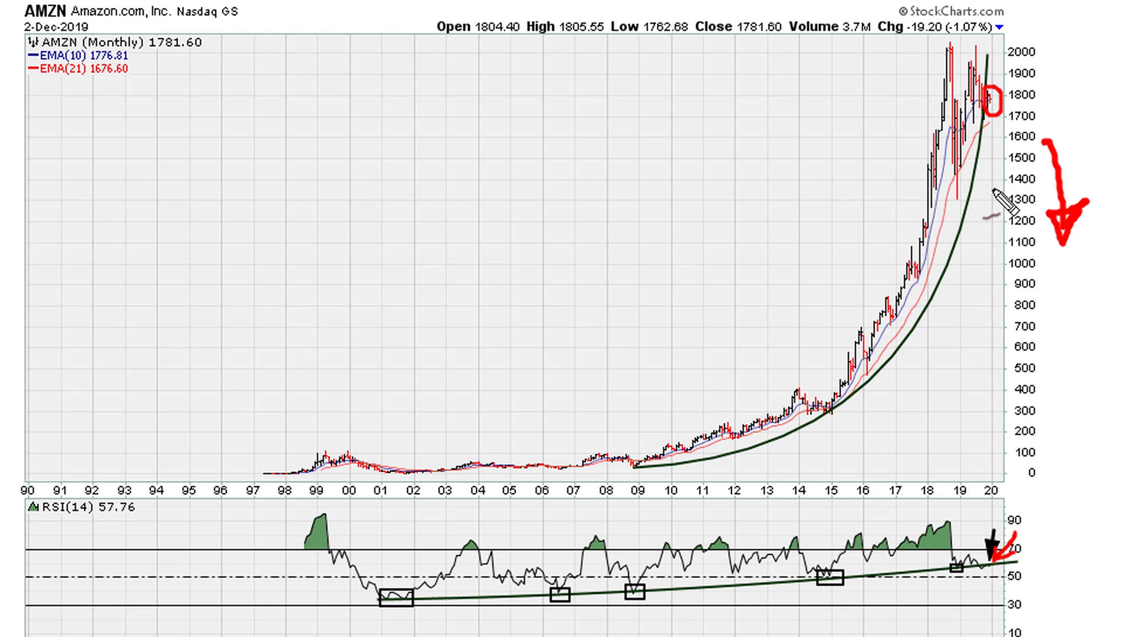
pyautogui.press('Escape')
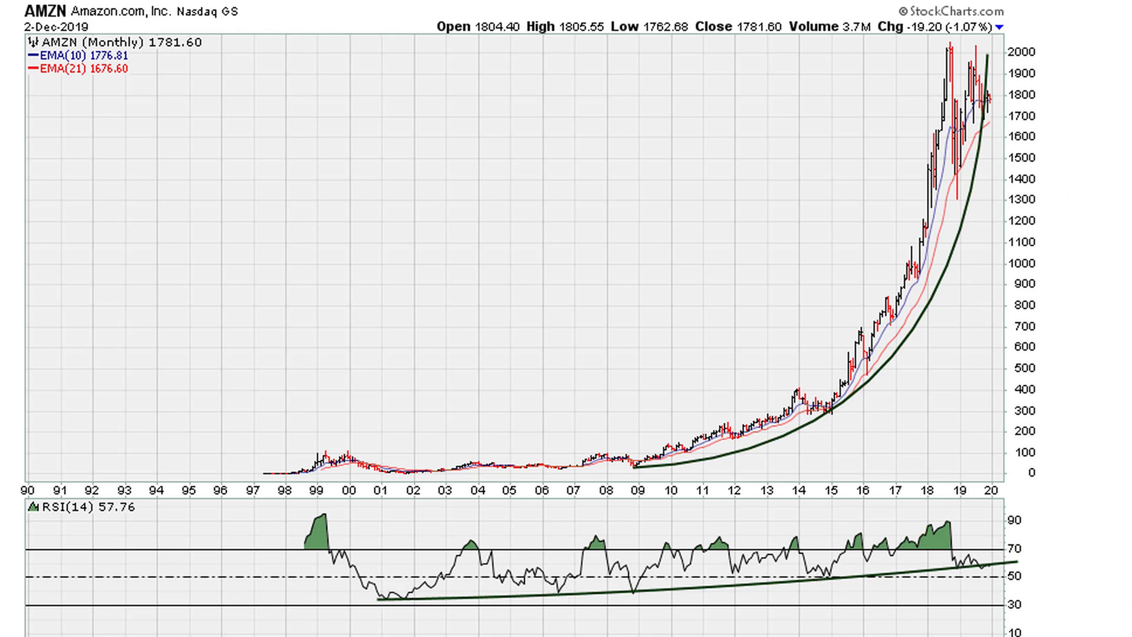
pyautogui.hotkey('alt', 'Tab')
pyautogui.moveTo(653, 97); pyautogui.dragTo(705, 44)
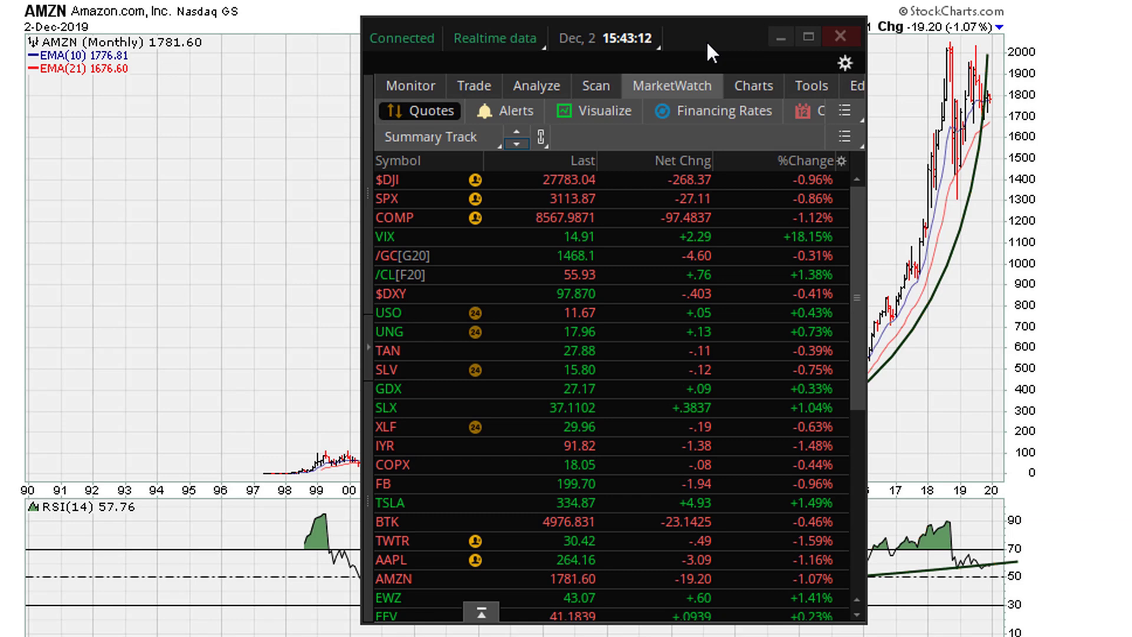
pyautogui.click(840, 36)
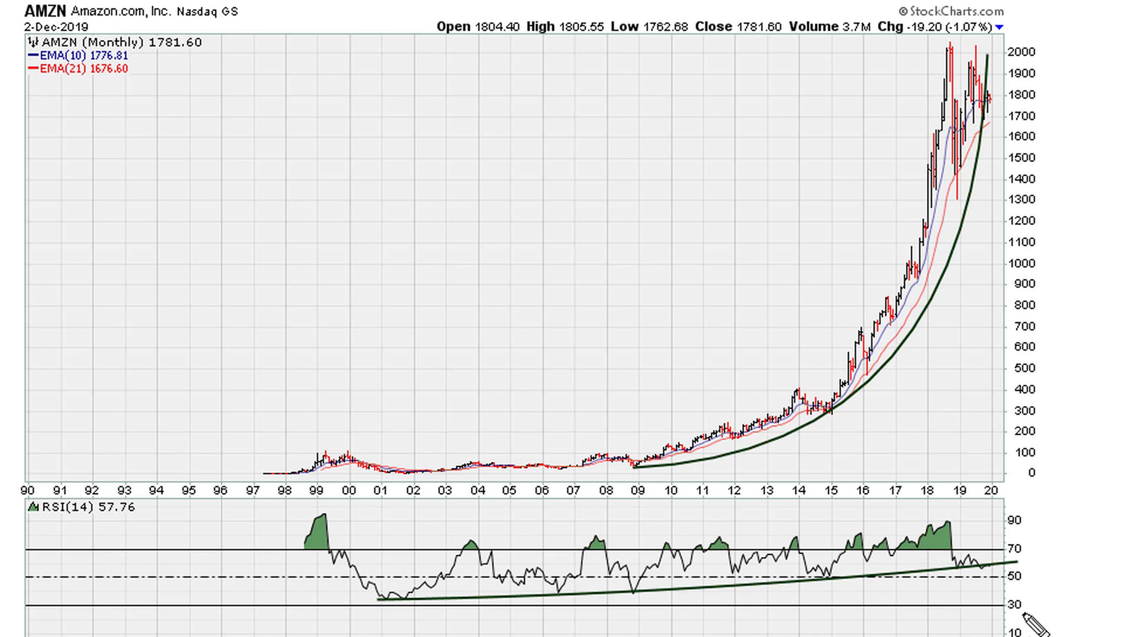
# Circle the latest RSI reading near 50 in red.
pyautogui.moveTo(981, 555)
pyautogui.mouseDown()
pyautogui.moveTo(1006, 565)
pyautogui.moveTo(983, 591)
pyautogui.moveTo(1001, 558)
pyautogui.mouseUp()
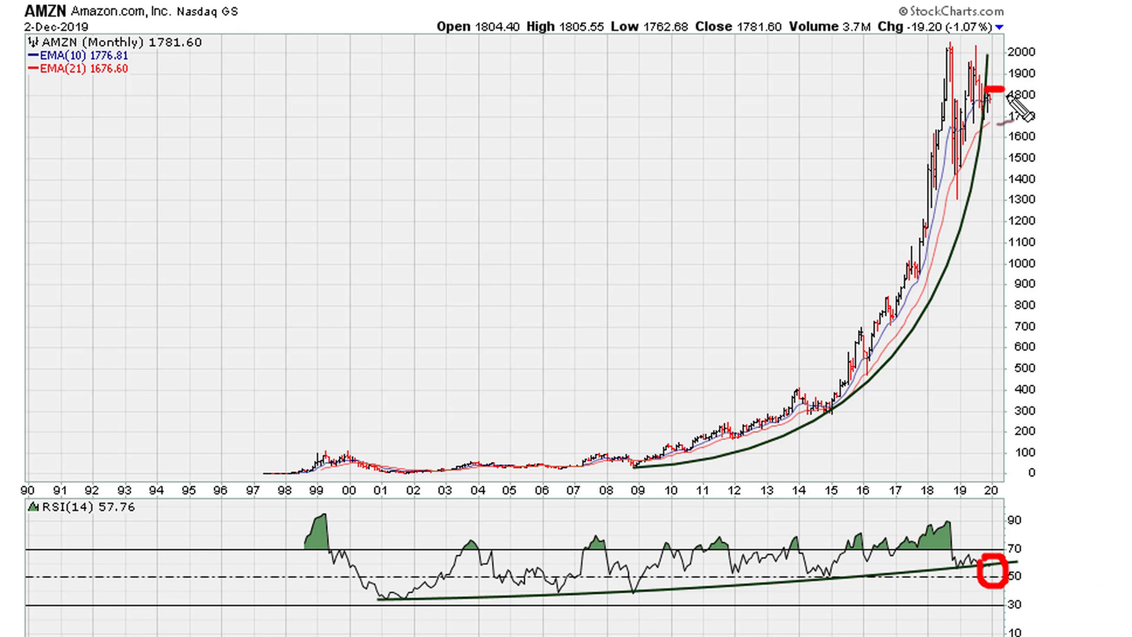